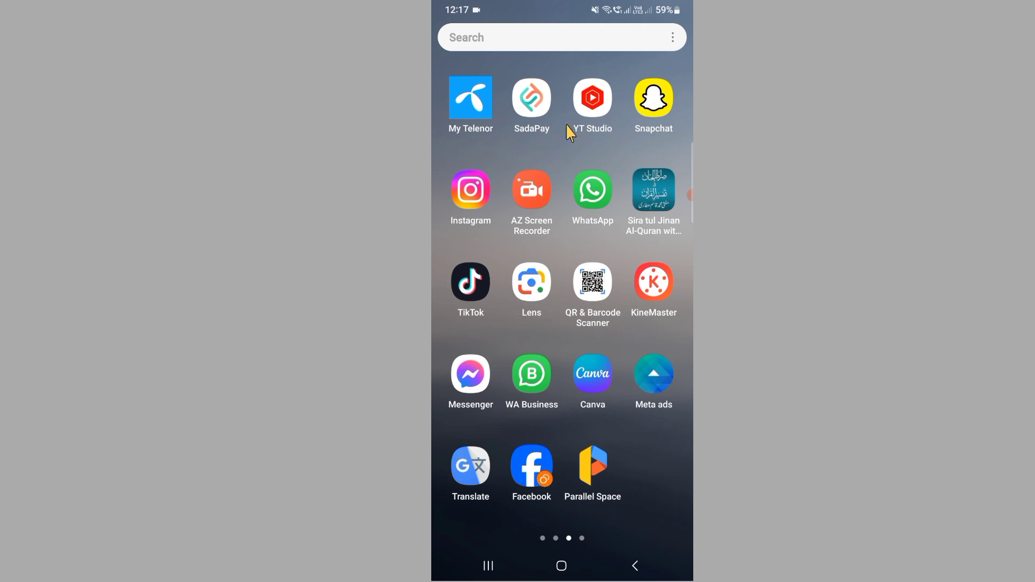
Launch TikTok and go to your own profile page
click(459, 299)
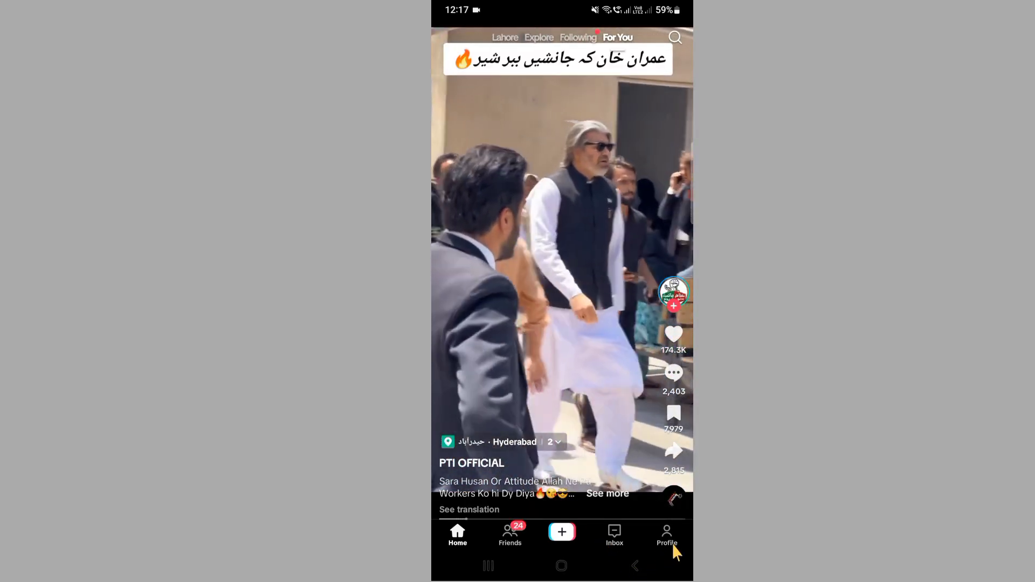
click(672, 543)
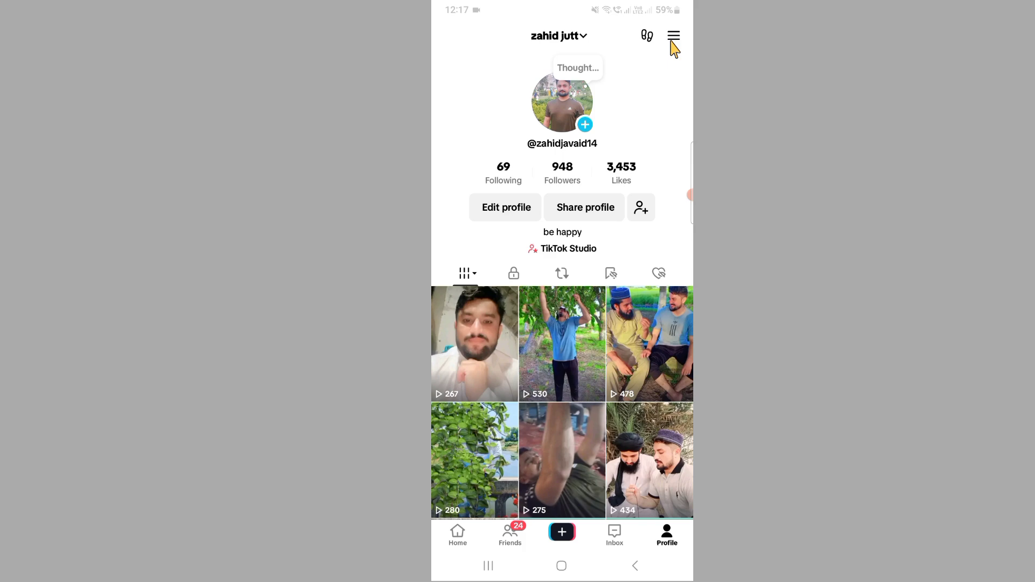
From the profile menu, reach Settings and privacy and then the Account section
click(673, 36)
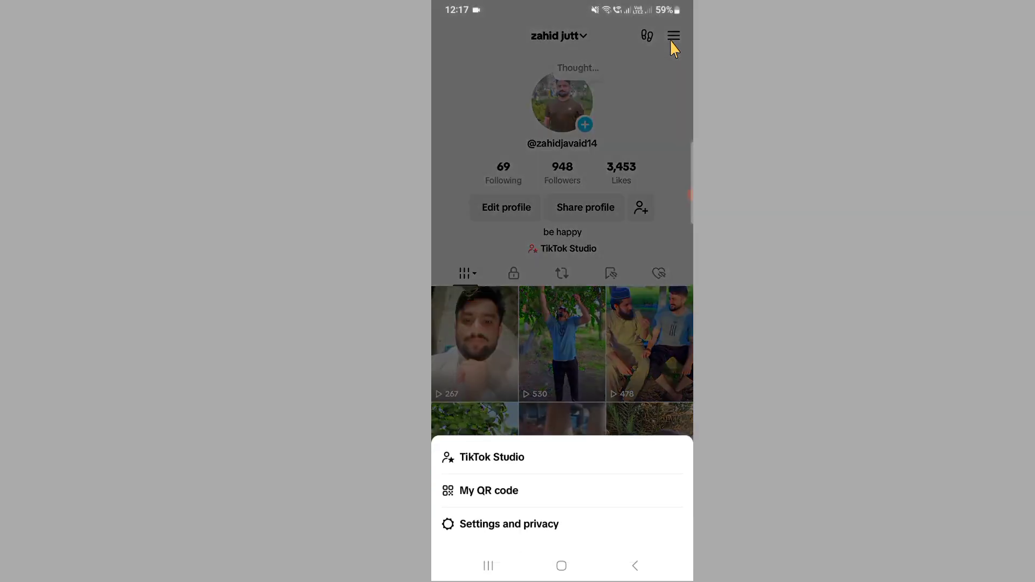
click(486, 525)
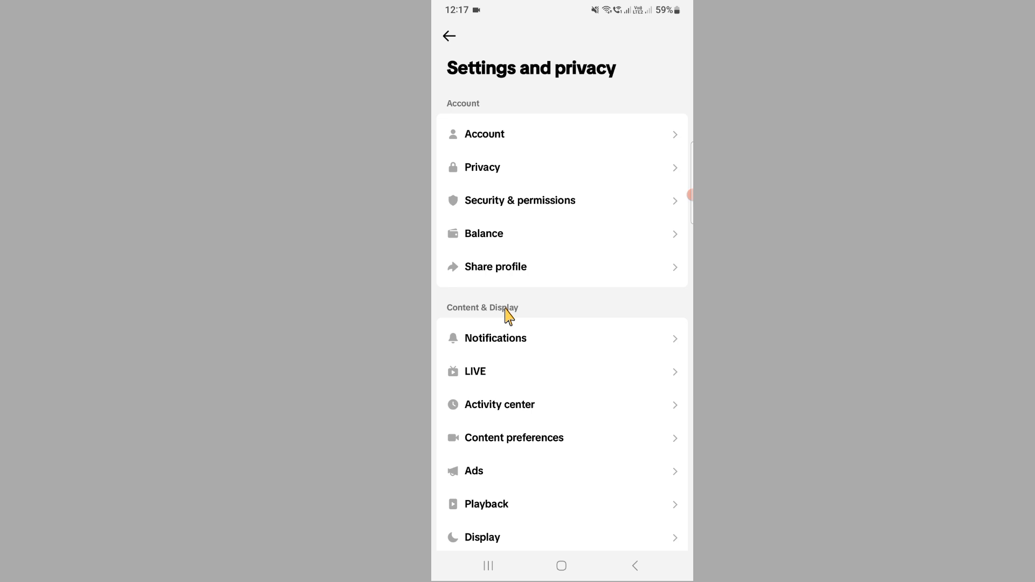
click(488, 135)
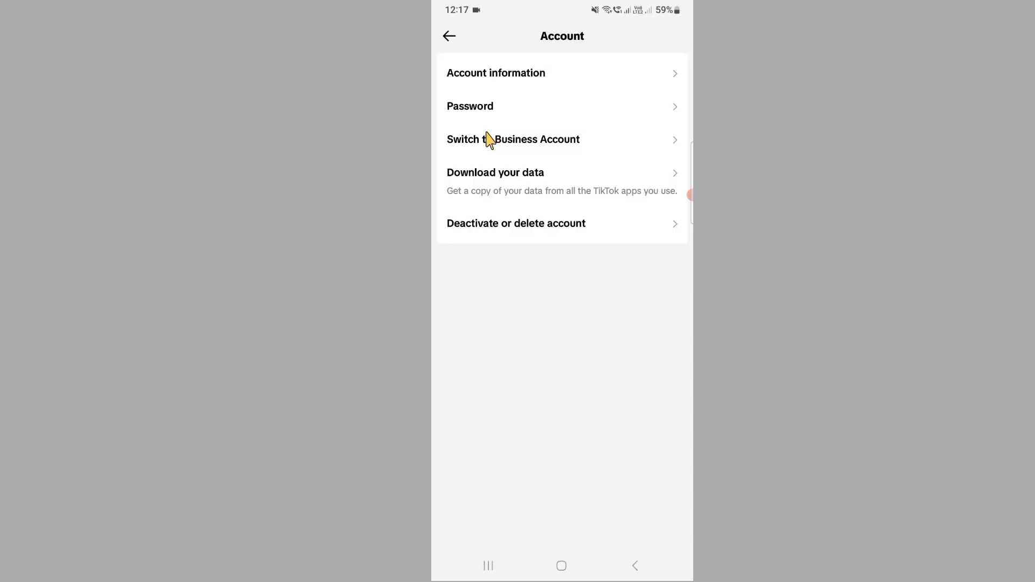
View Account information with the masked phone number, email and account region
click(500, 81)
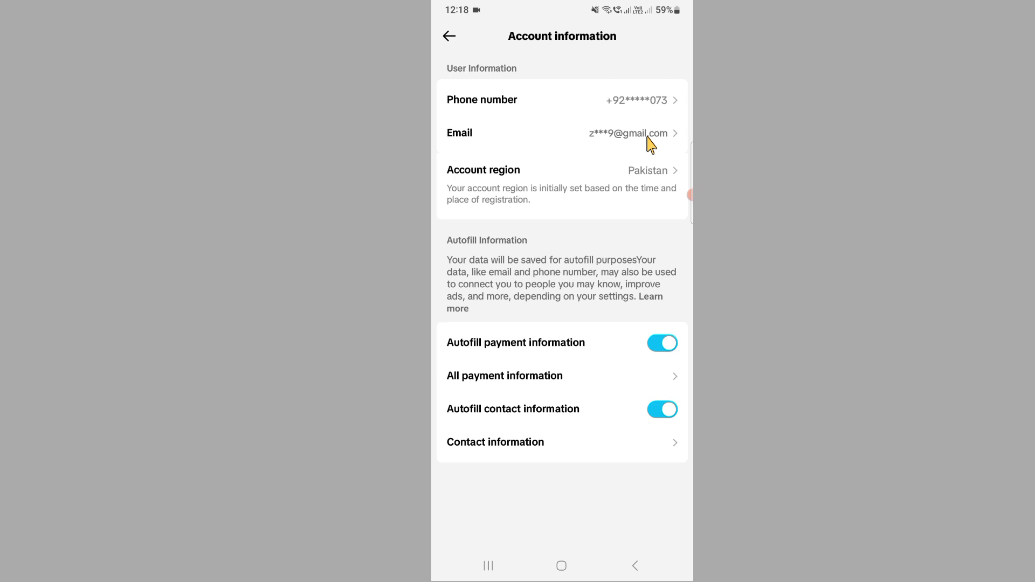
click(687, 196)
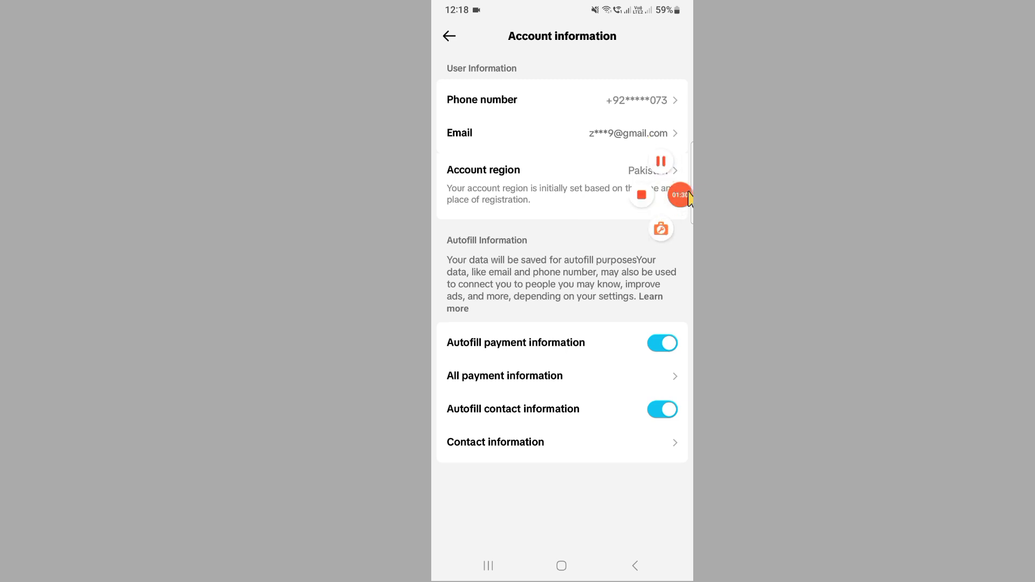